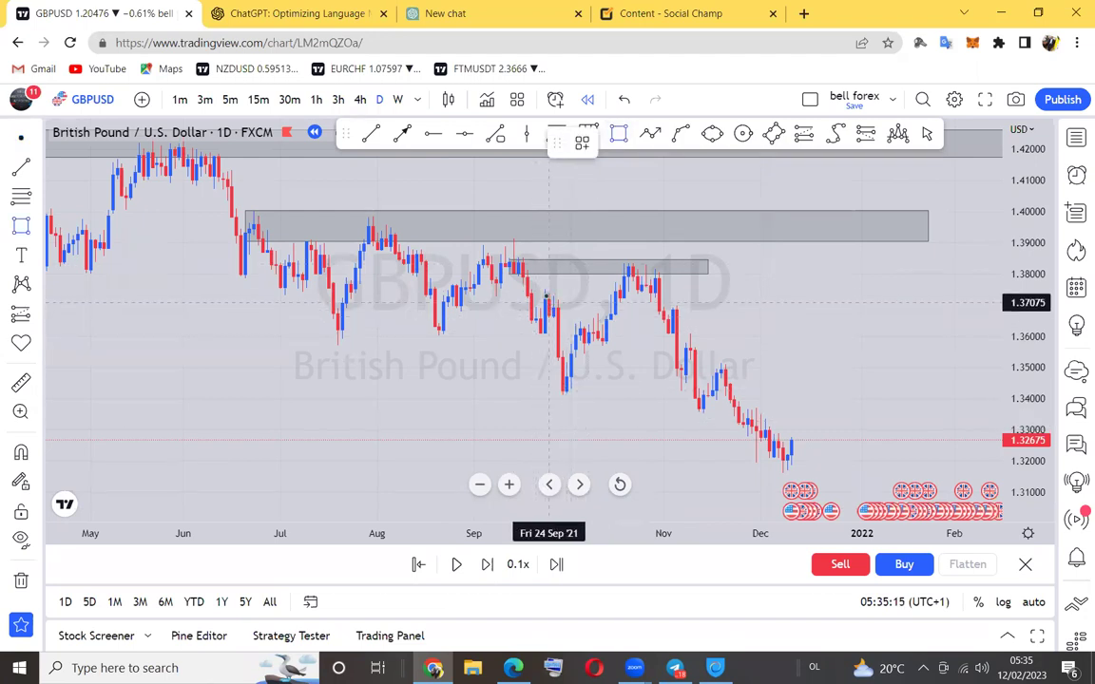
# Draw a rectangle zone from 1.37362 on 23 Sep '21 down to 1.36004 on 13 Oct '21.
pyautogui.click(545, 294)
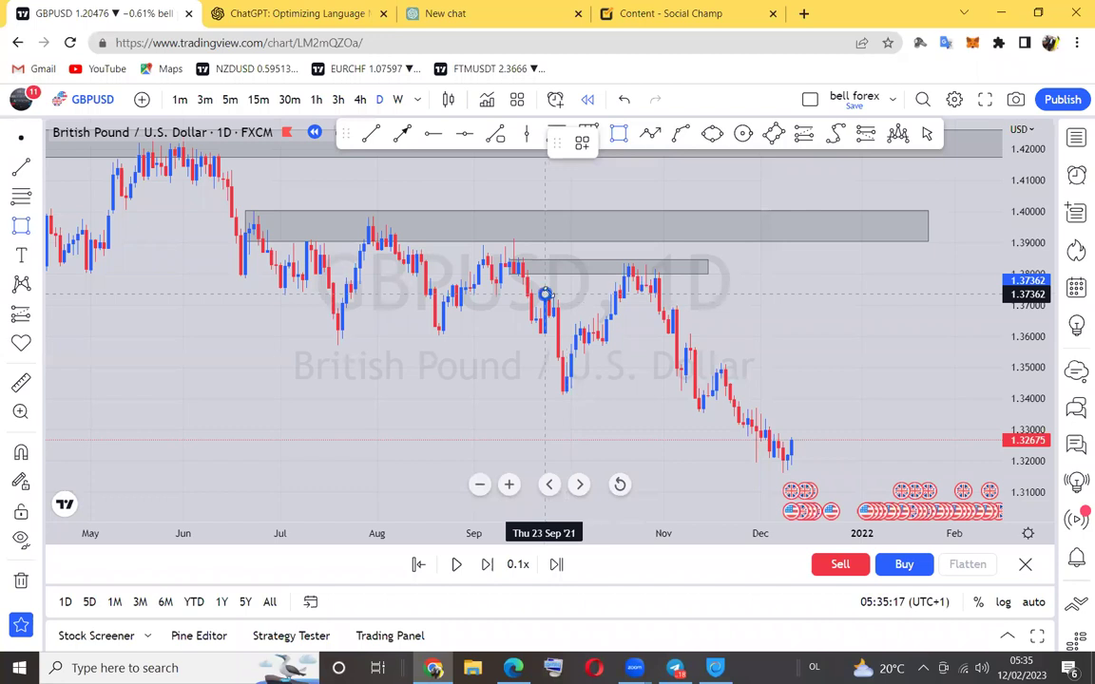
pyautogui.click(545, 294)
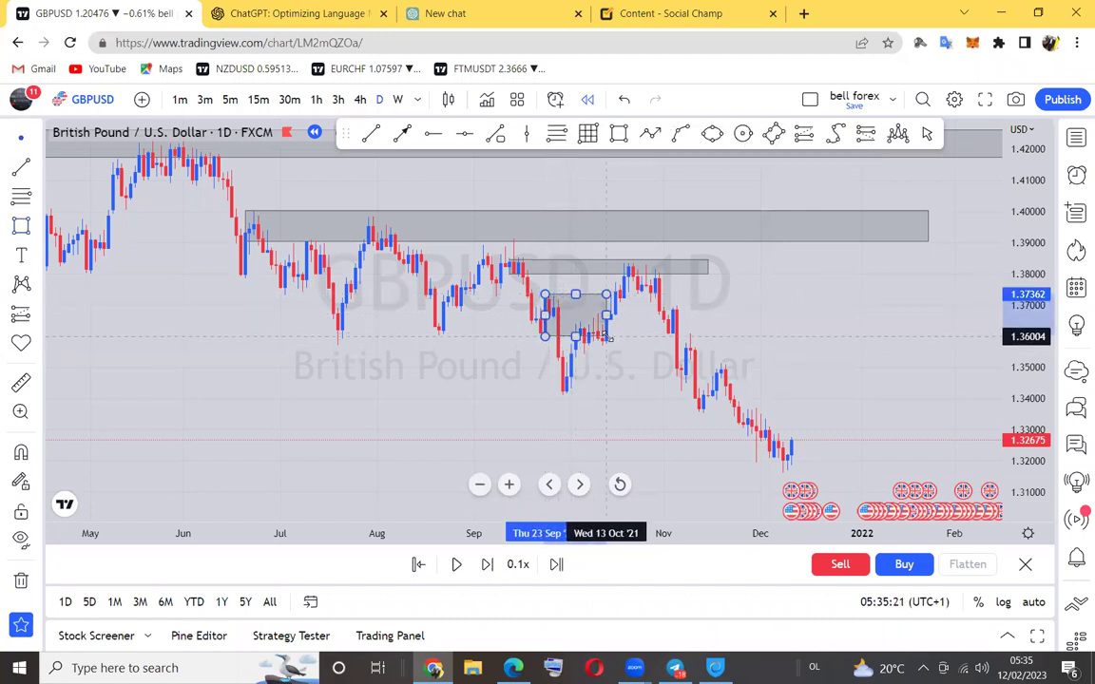
pyautogui.click(607, 336)
pyautogui.click(604, 442)
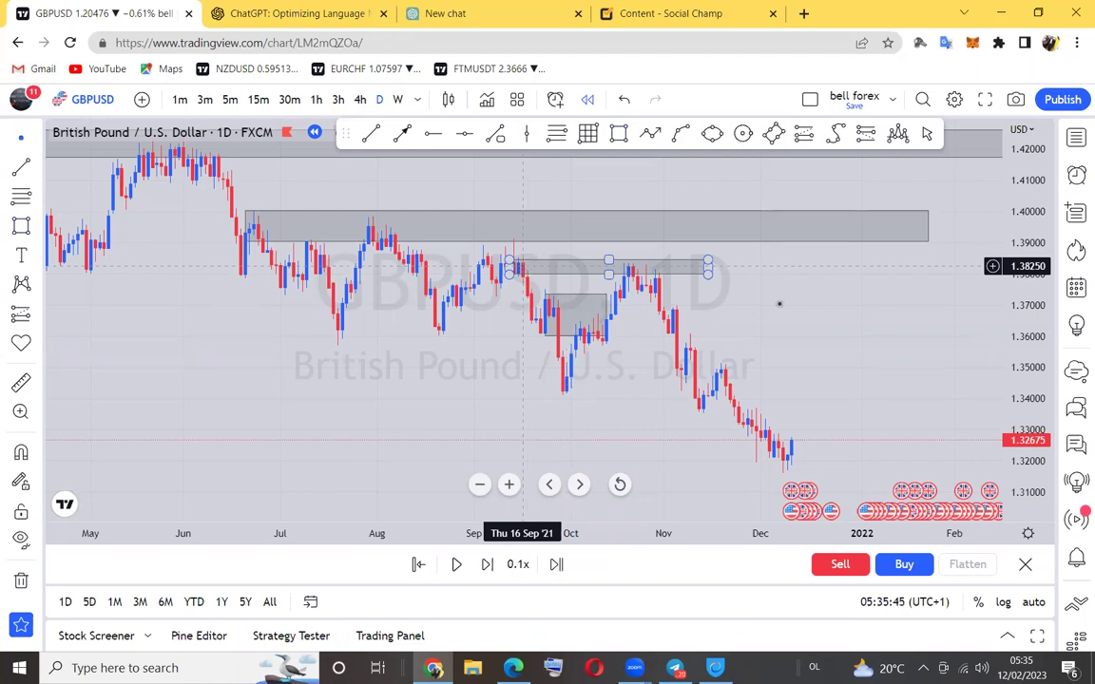
pyautogui.click(612, 409)
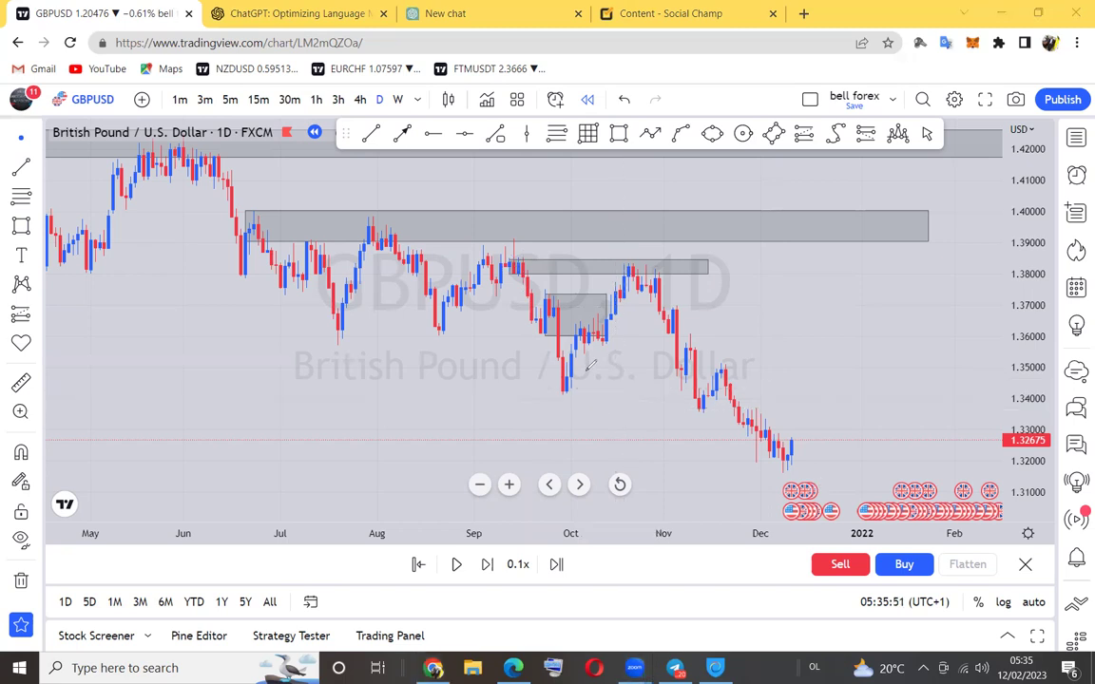
# Mark the small September zone, the zone above it and the late-October peak with freehand red strokes, and clear the markings.
pyautogui.moveTo(569, 379)
pyautogui.mouseDown()
pyautogui.moveTo(594, 378)
pyautogui.moveTo(583, 357)
pyautogui.mouseUp()
pyautogui.moveTo(559, 309); pyautogui.dragTo(597, 310)
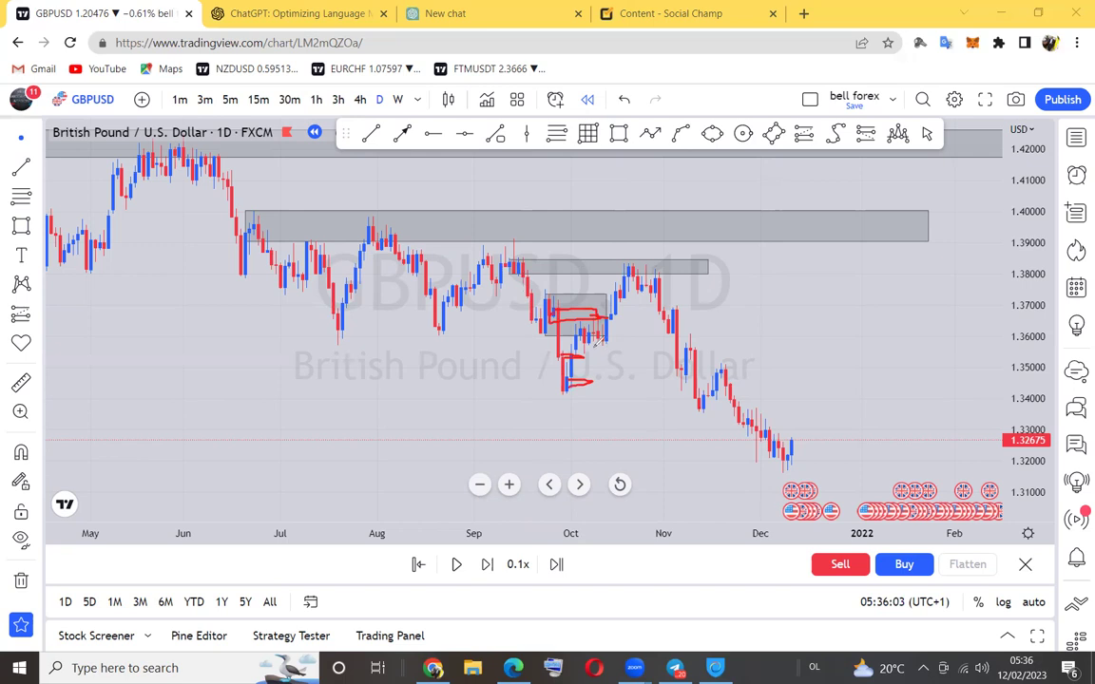
pyautogui.moveTo(556, 313); pyautogui.dragTo(603, 313)
pyautogui.moveTo(559, 267); pyautogui.dragTo(596, 265)
pyautogui.moveTo(548, 310); pyautogui.dragTo(608, 312)
pyautogui.moveTo(630, 265)
pyautogui.mouseDown()
pyautogui.moveTo(620, 269)
pyautogui.moveTo(637, 272)
pyautogui.mouseUp()
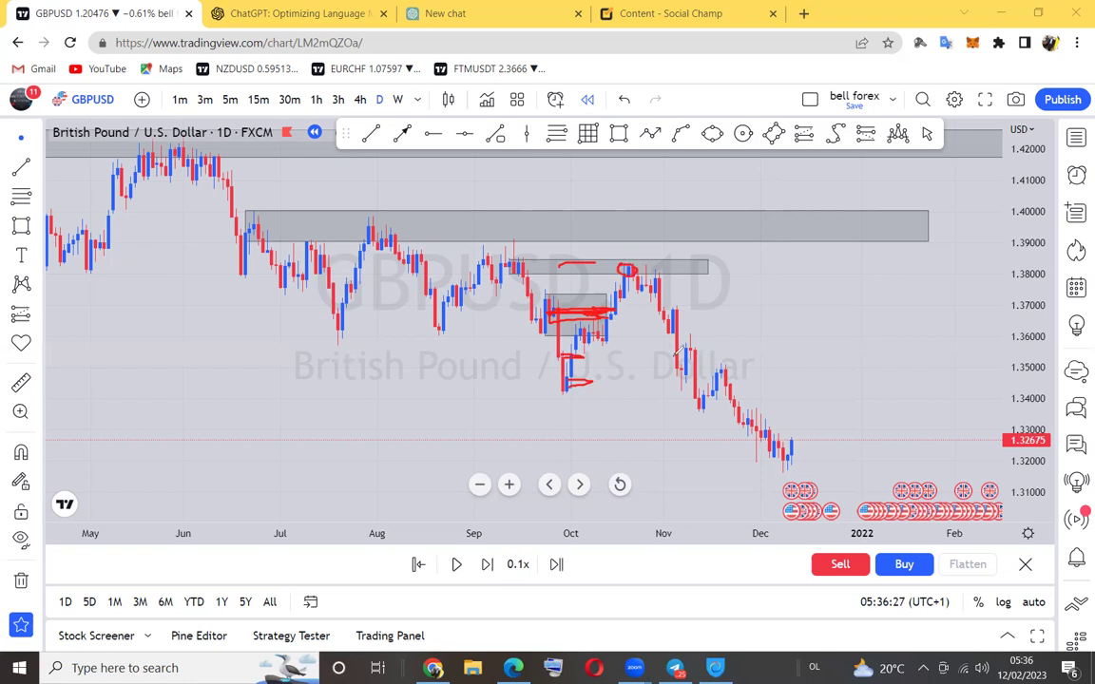
pyautogui.click(749, 155)
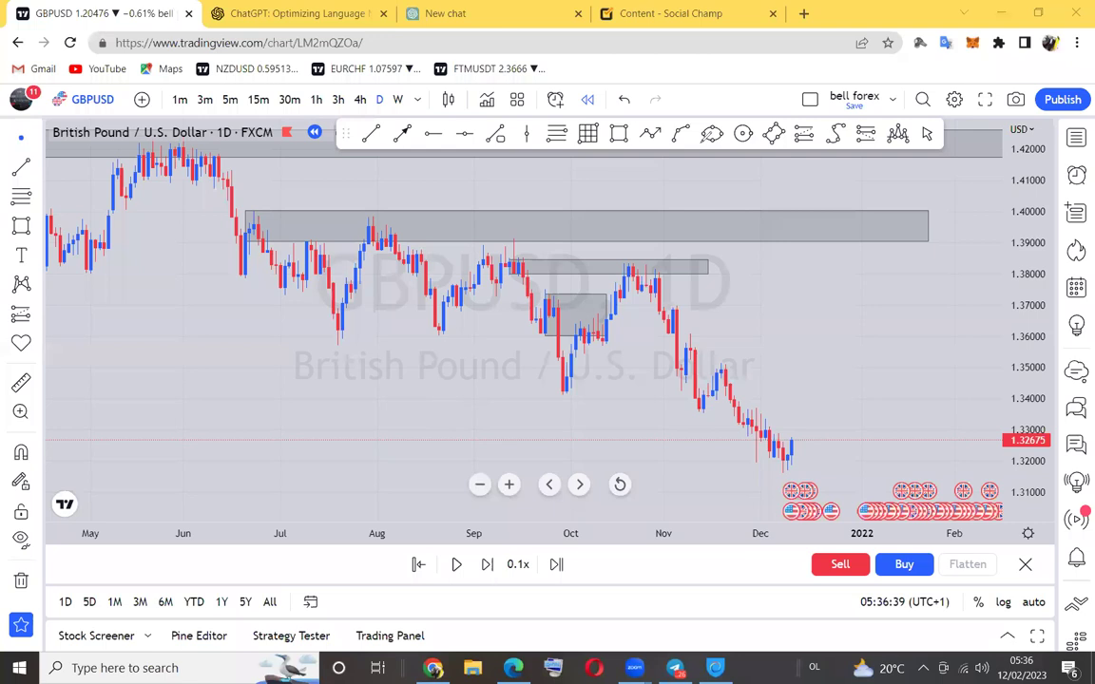
# Switch the GBPUSD chart to the weekly timeframe and inspect the two lower zones against the weekly candles.
pyautogui.click(399, 99)
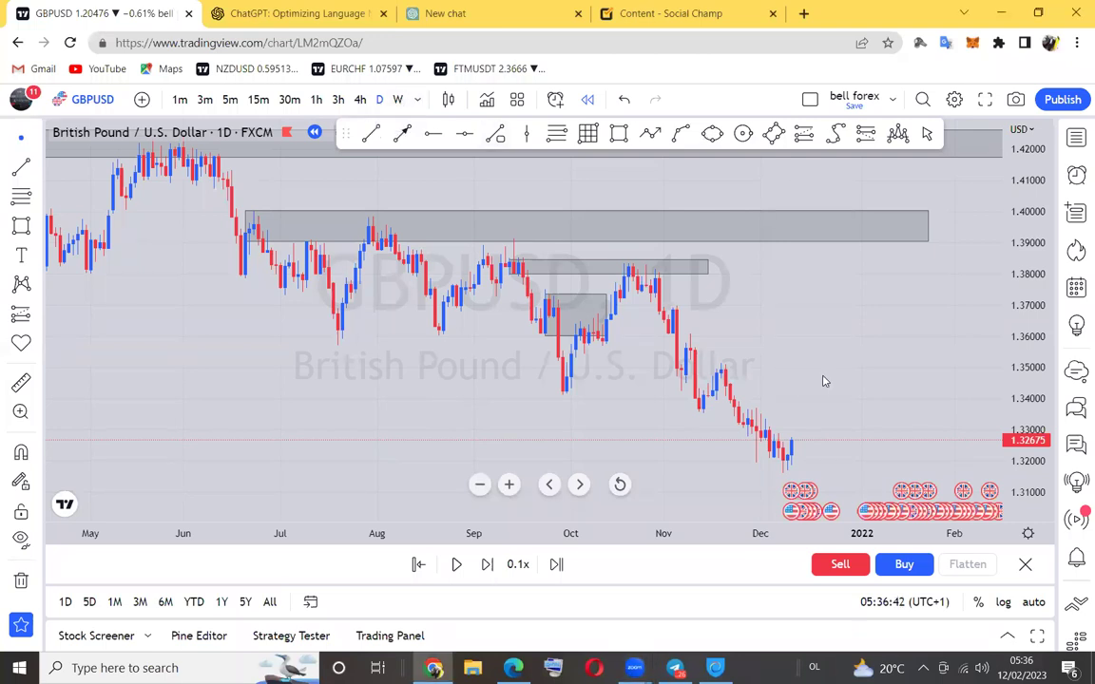
pyautogui.scroll(3, 851, 373)
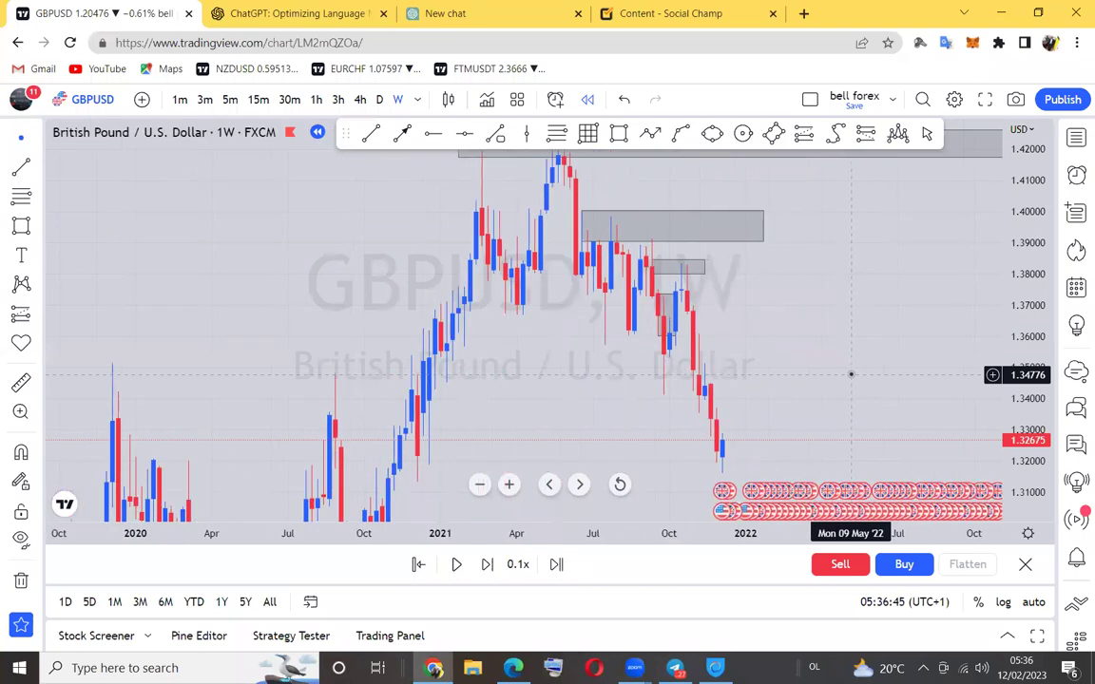
pyautogui.moveTo(840, 293); pyautogui.dragTo(833, 282)
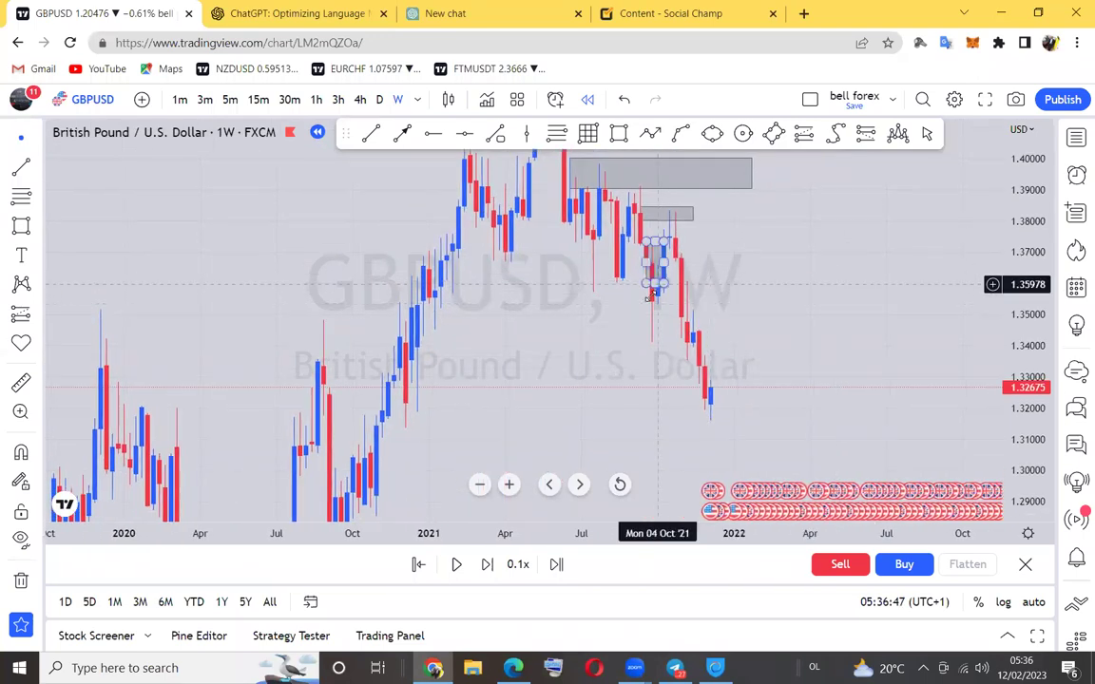
pyautogui.moveTo(604, 404); pyautogui.dragTo(592, 428)
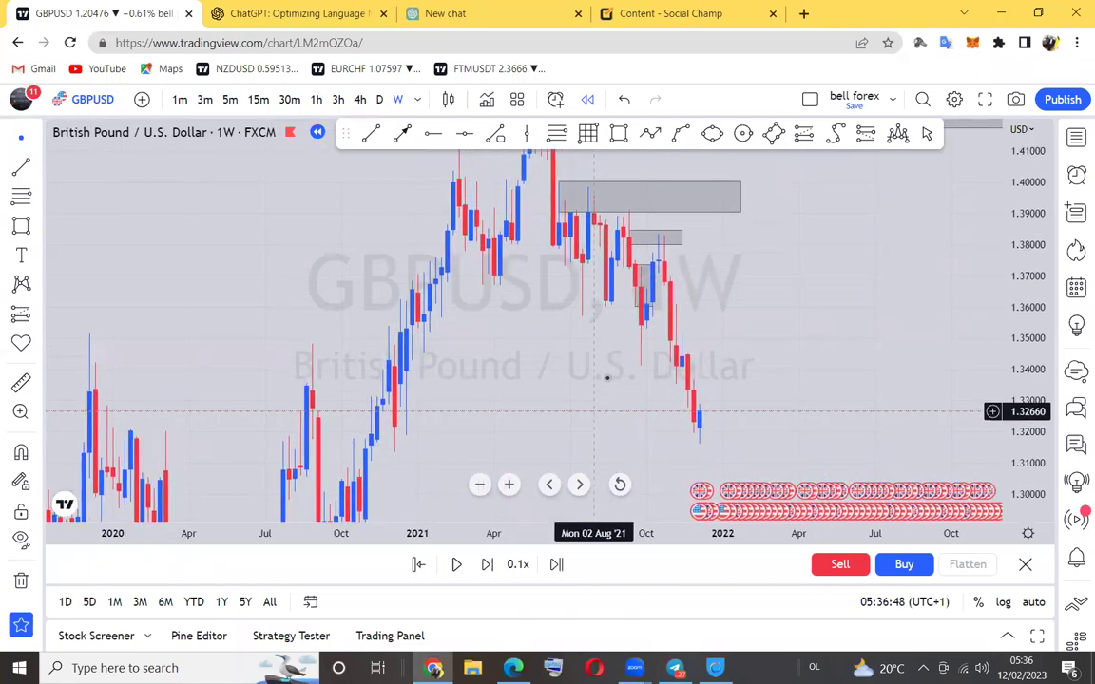
pyautogui.click(639, 281)
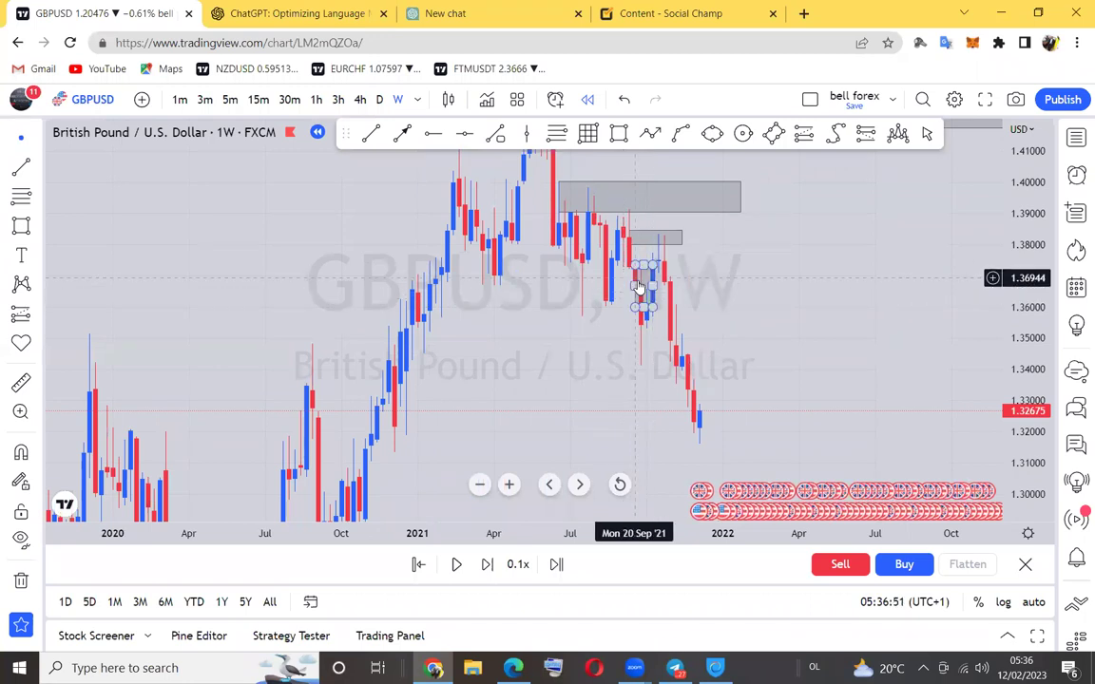
pyautogui.click(665, 279)
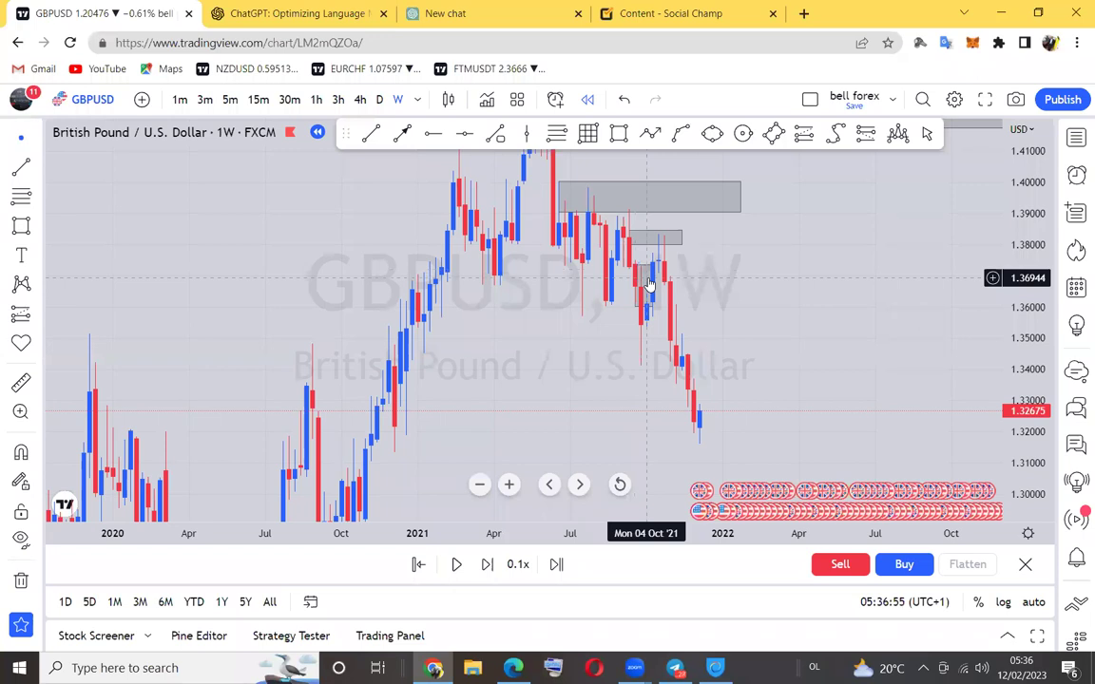
pyautogui.click(627, 242)
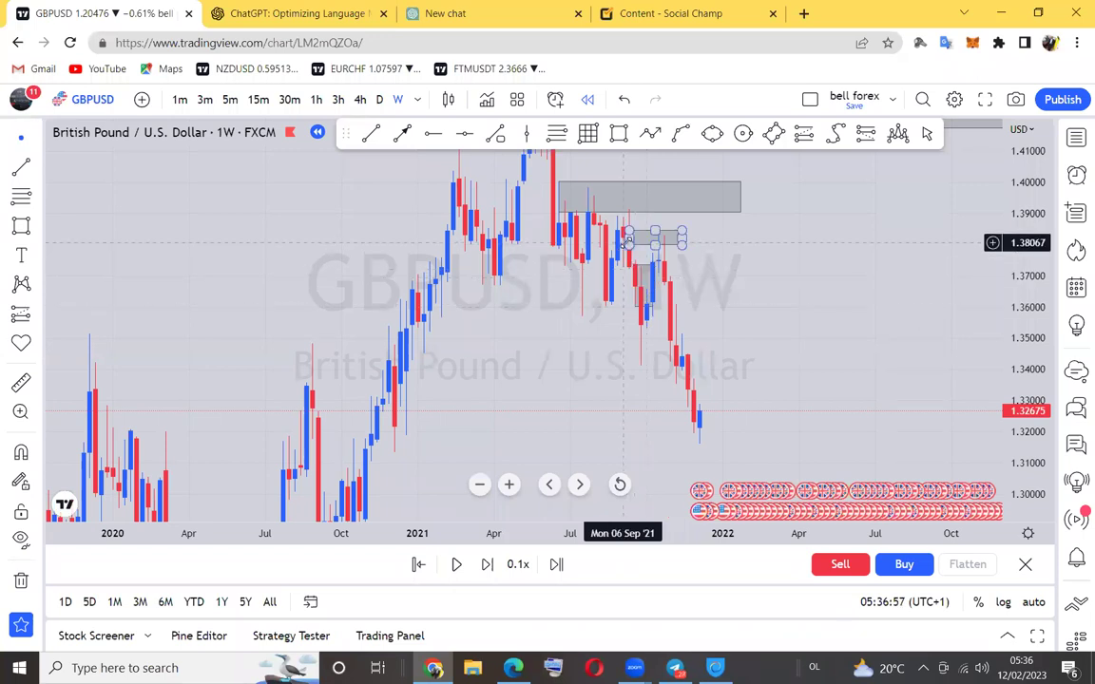
pyautogui.click(656, 420)
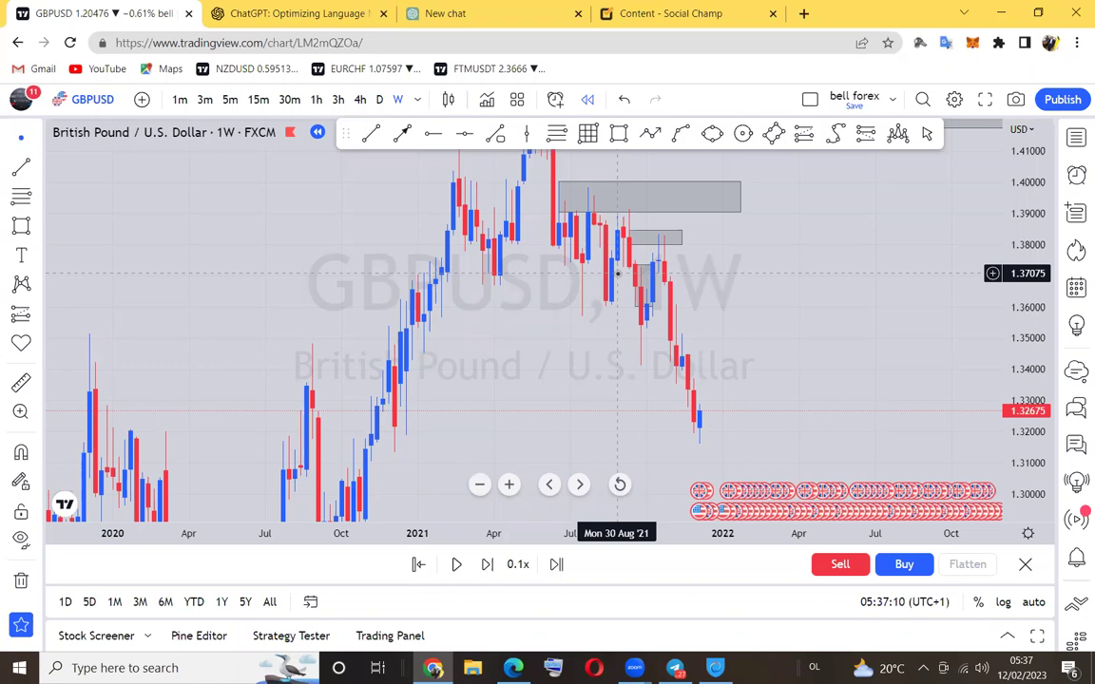
# Draw a rectangle zone at the mid-November 2021 weekly candle, from about 1.352 down to 1.338, extending into February 2022.
pyautogui.scroll(5, 787, 305)
pyautogui.moveTo(752, 326); pyautogui.dragTo(819, 326)
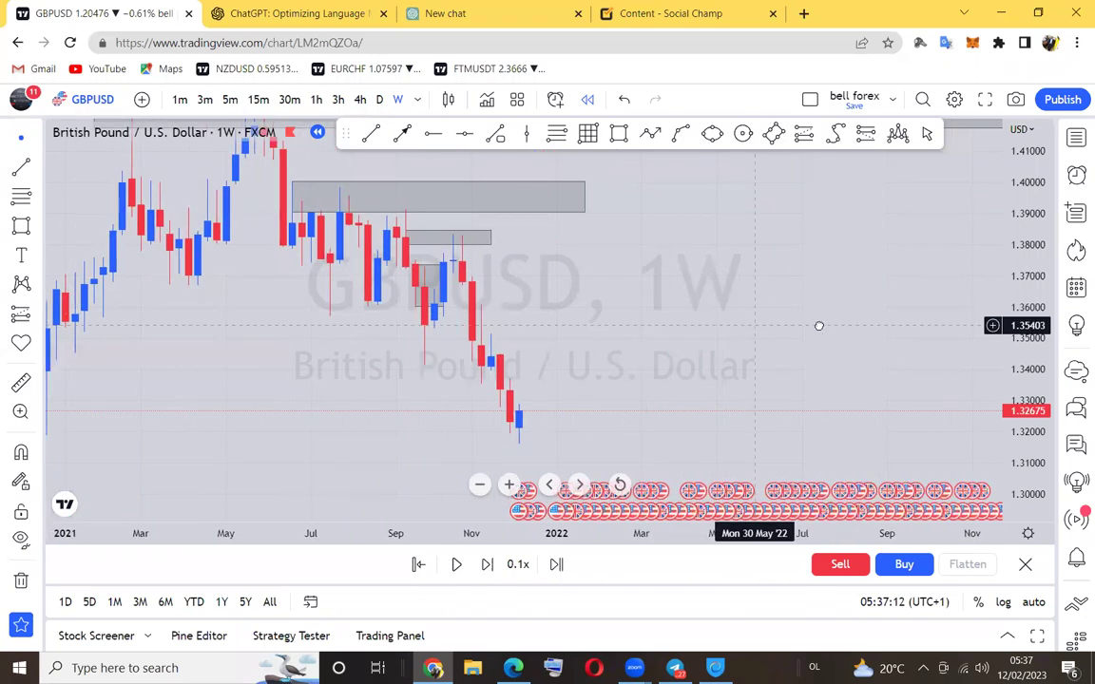
pyautogui.hscroll(-2, 819, 326)
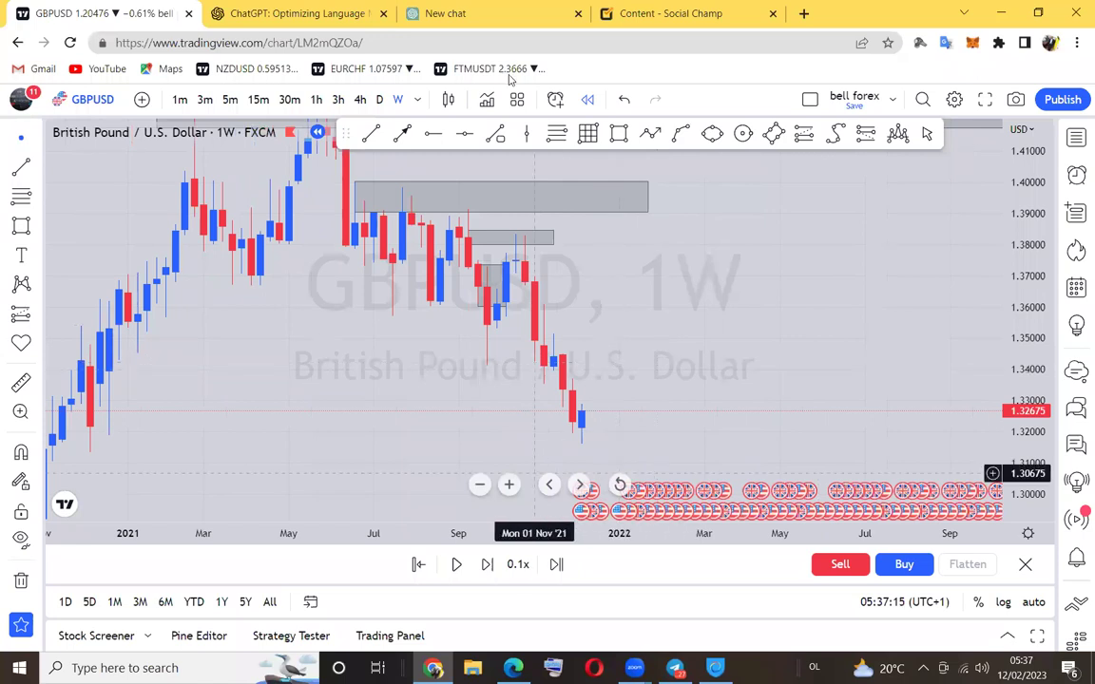
pyautogui.click(618, 136)
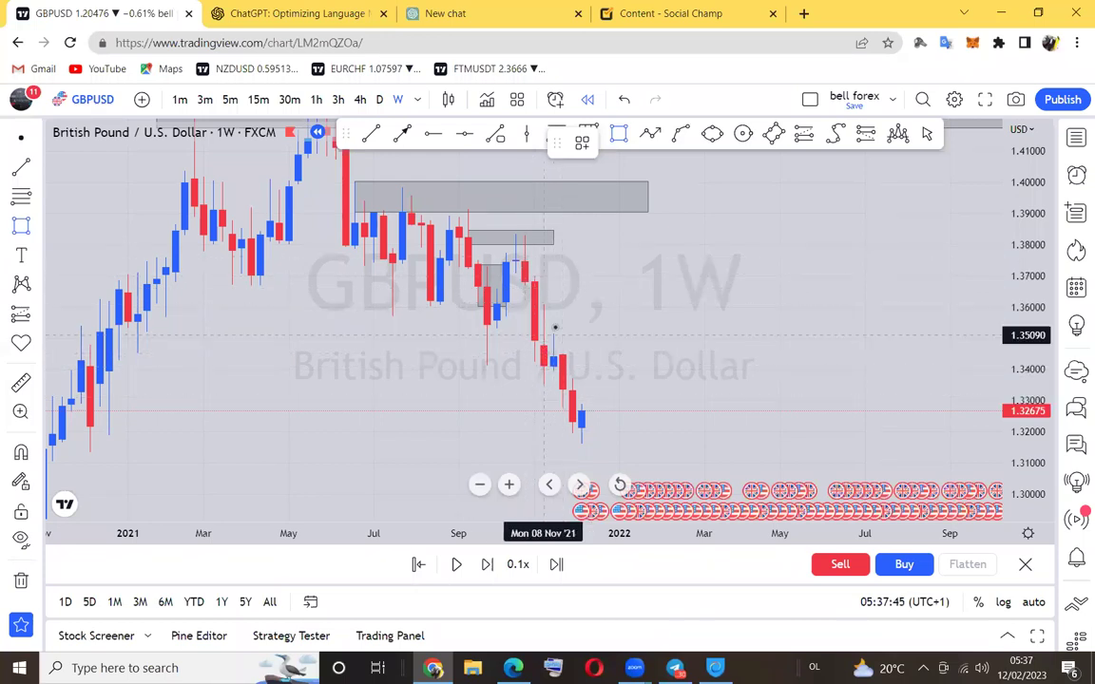
pyautogui.moveTo(573, 329)
pyautogui.mouseDown()
pyautogui.moveTo(644, 376)
pyautogui.moveTo(667, 376)
pyautogui.mouseUp()
pyautogui.click(689, 381)
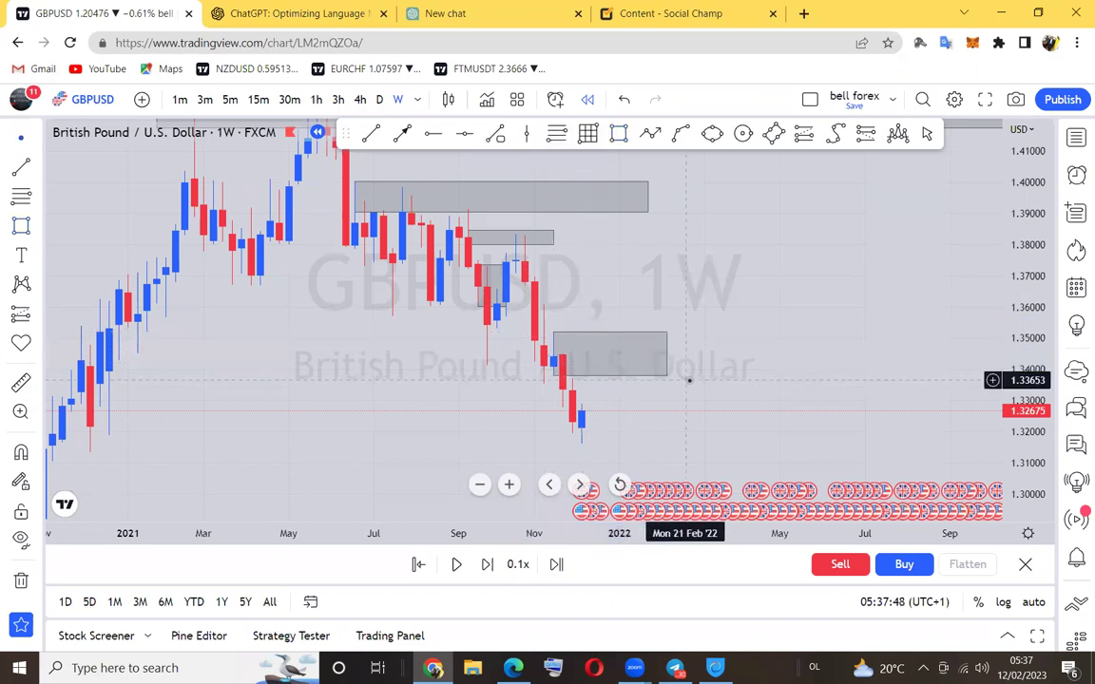
# Draw a rectangle zone at the October 2021 swing high, from about 1.384 down to 1.371, extending into March 2022.
pyautogui.click(21, 226)
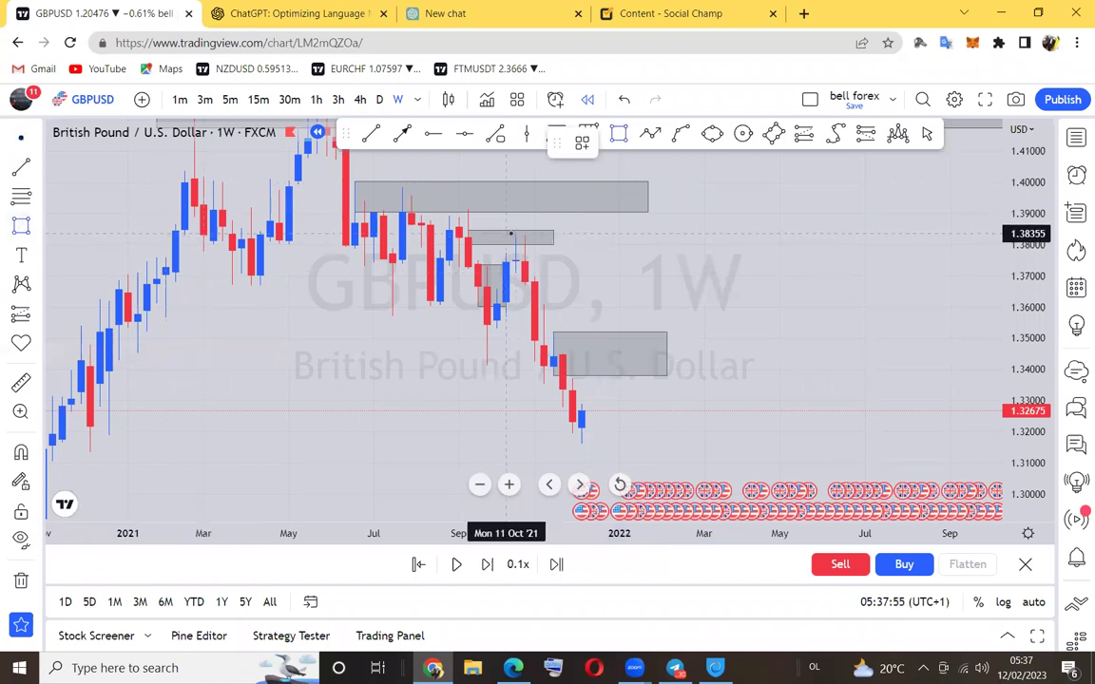
pyautogui.moveTo(515, 233); pyautogui.dragTo(714, 273)
pyautogui.click(757, 331)
# Add a Fib Retracement from the 25 Oct '21 high at 1.38355 down to the December low at 1.31616.
pyautogui.scroll(2, 758, 331)
pyautogui.moveTo(758, 331); pyautogui.dragTo(857, 297)
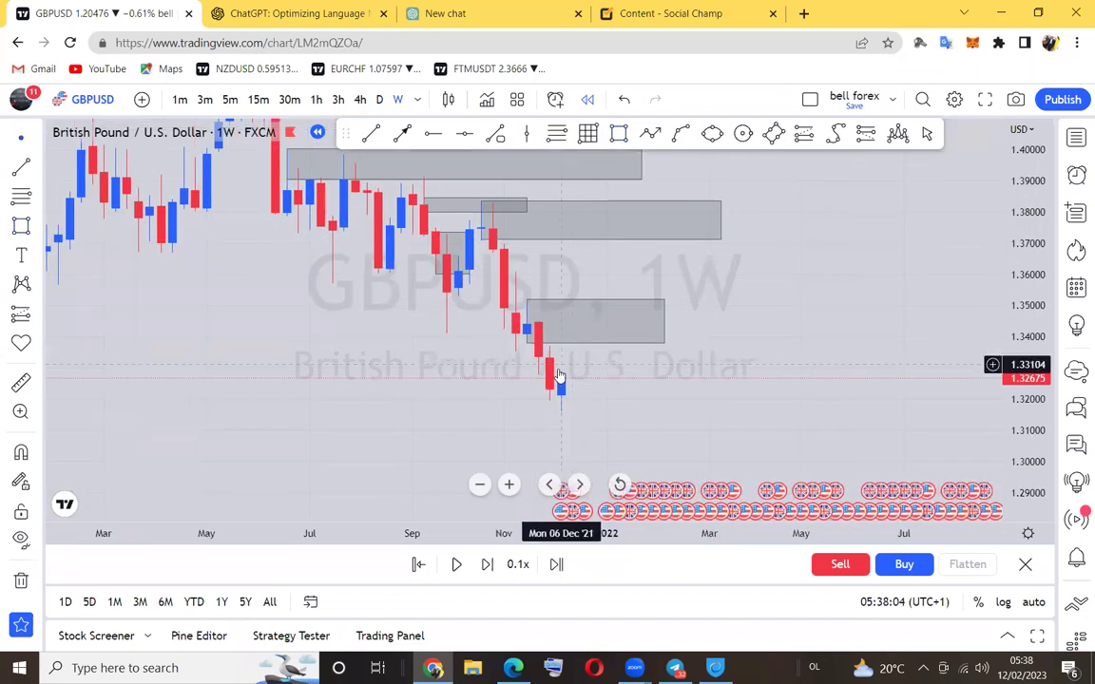
pyautogui.click(488, 209)
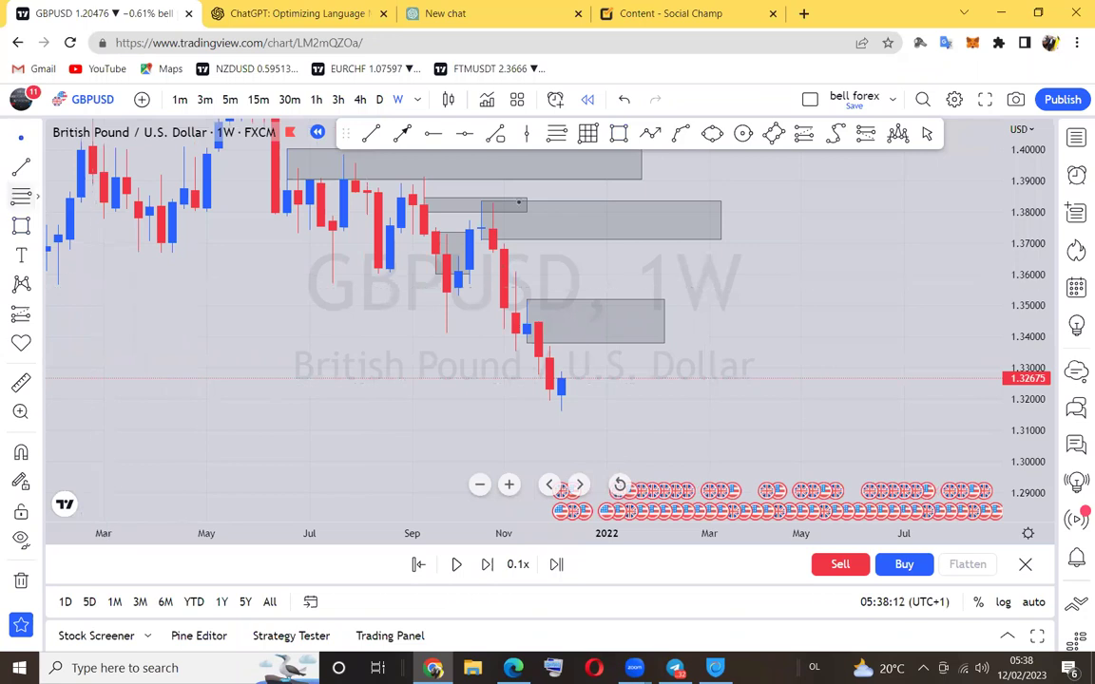
pyautogui.click(37, 197)
pyautogui.click(155, 103)
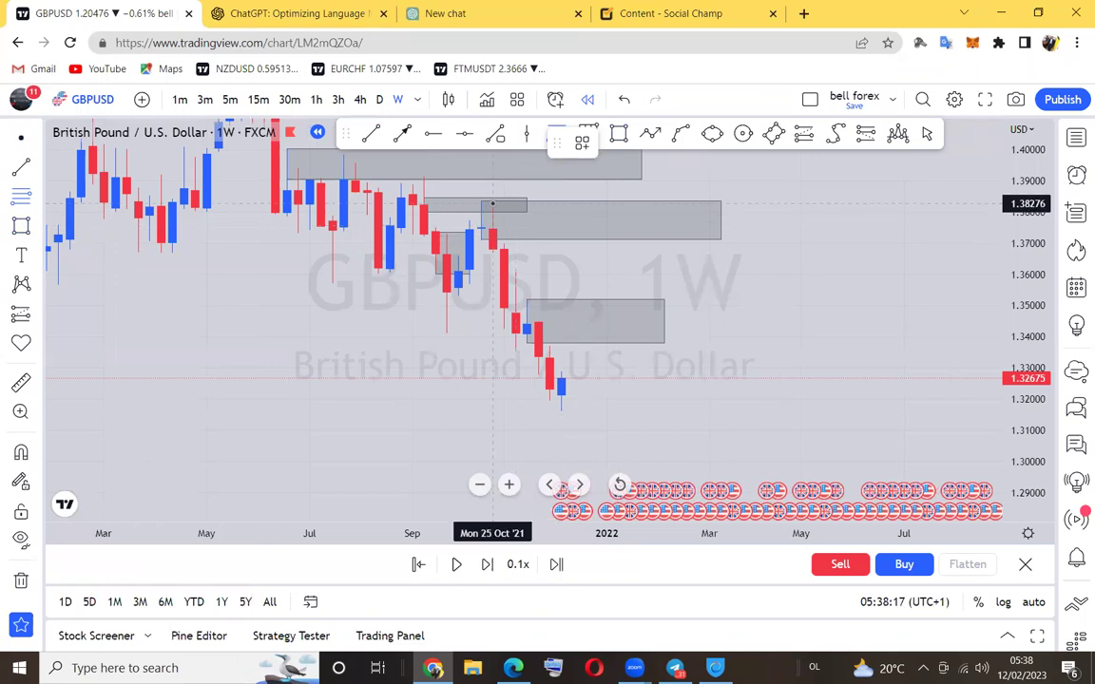
pyautogui.click(493, 203)
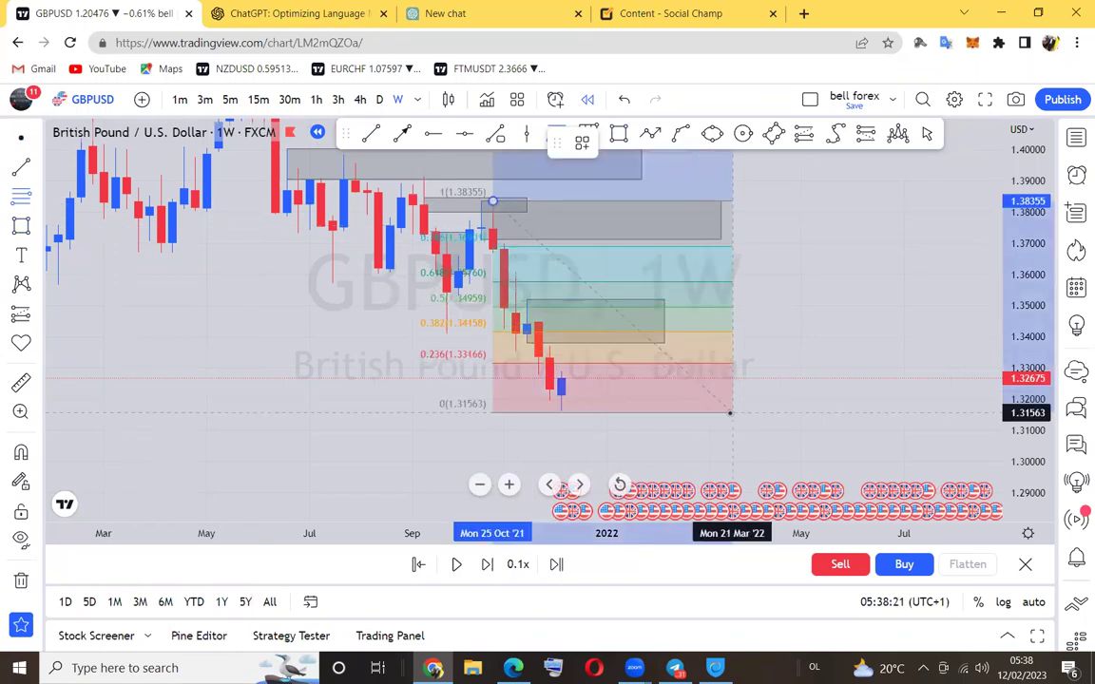
pyautogui.click(742, 412)
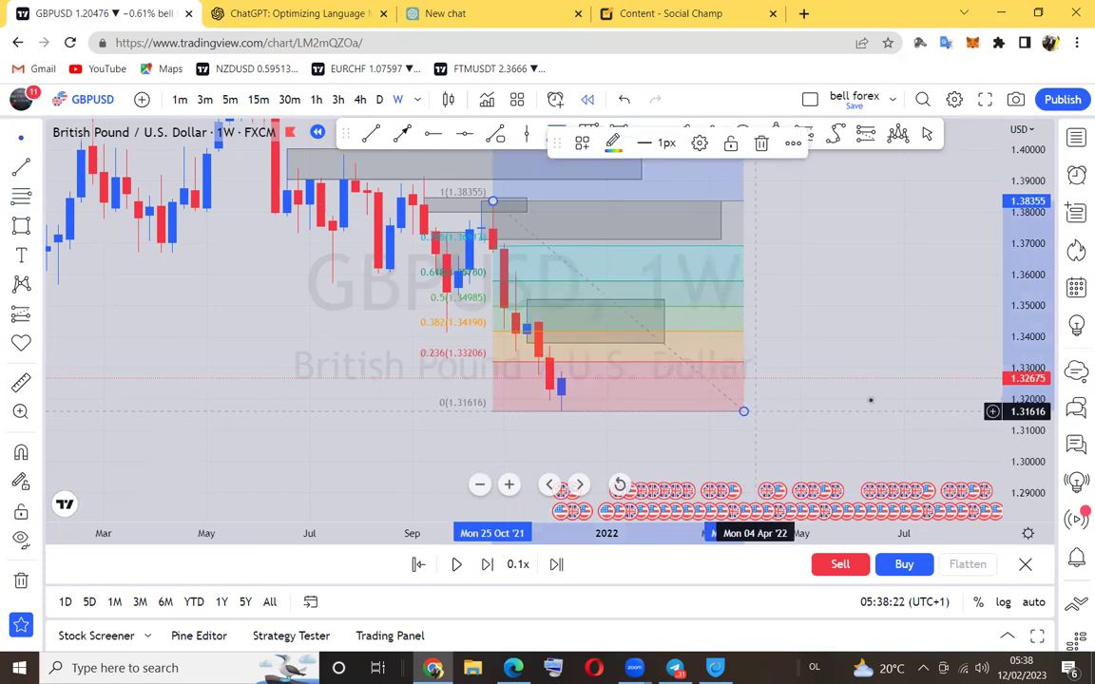
# Mark the 0.5, 0.618 and 0.786 levels in red and sketch two freehand paths rising into the two newest zones and falling away.
pyautogui.moveTo(873, 405); pyautogui.dragTo(882, 416)
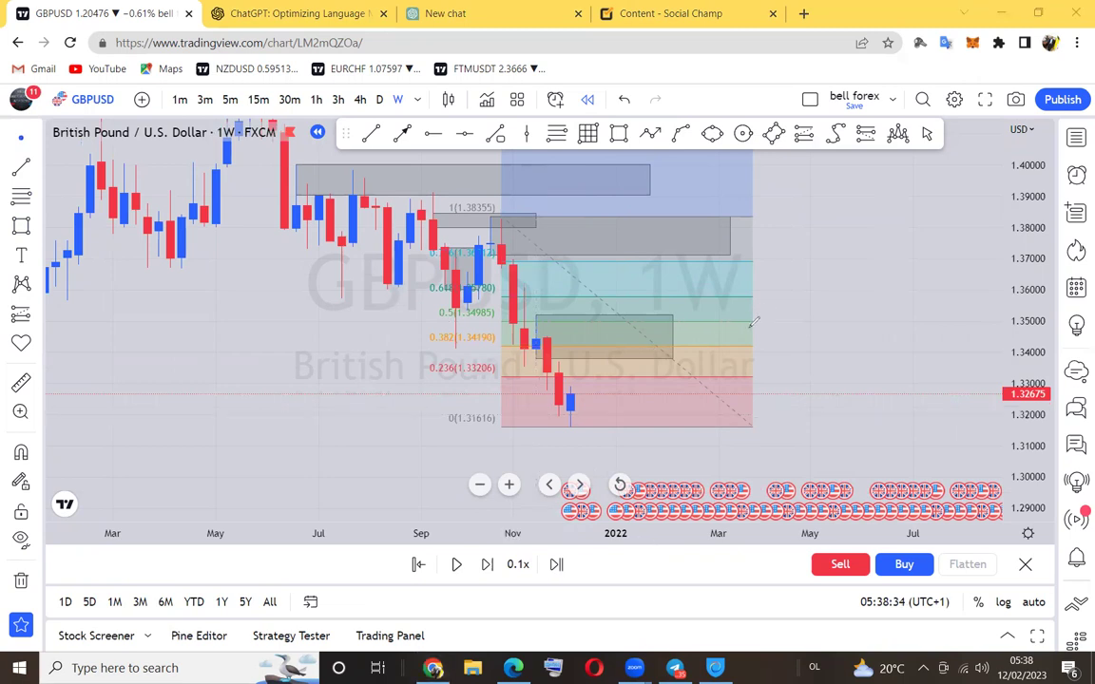
pyautogui.moveTo(748, 323); pyautogui.dragTo(799, 326)
pyautogui.moveTo(752, 297); pyautogui.dragTo(799, 294)
pyautogui.moveTo(748, 261); pyautogui.dragTo(791, 262)
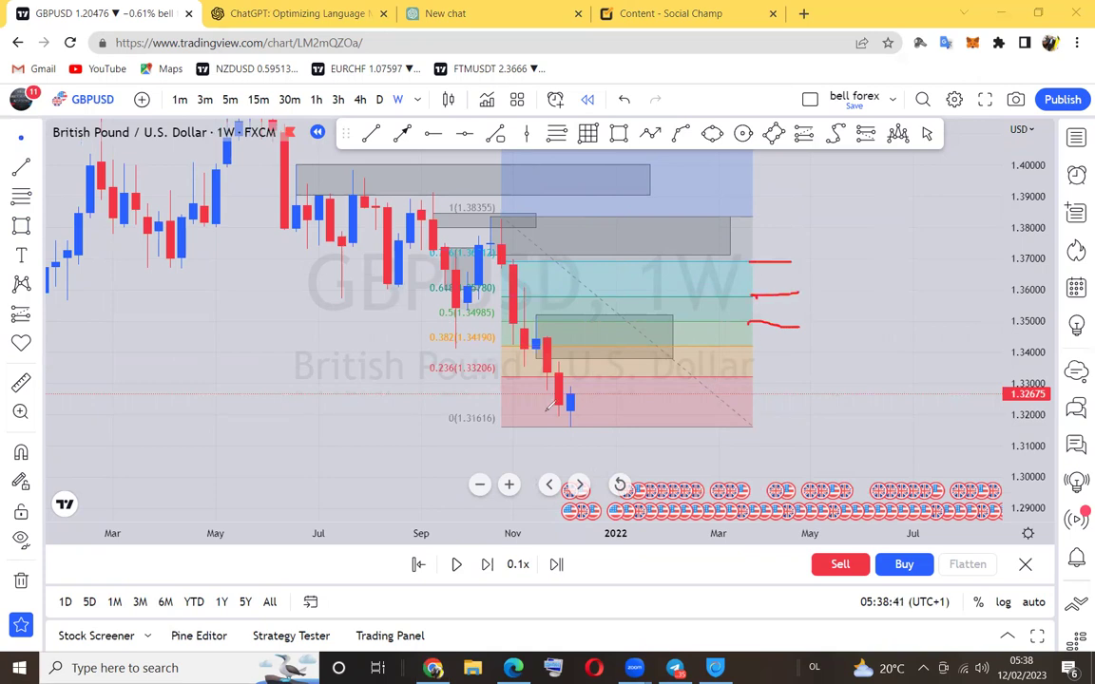
pyautogui.moveTo(583, 415)
pyautogui.mouseDown()
pyautogui.moveTo(609, 343)
pyautogui.moveTo(597, 343)
pyautogui.moveTo(643, 366)
pyautogui.moveTo(670, 445)
pyautogui.mouseUp()
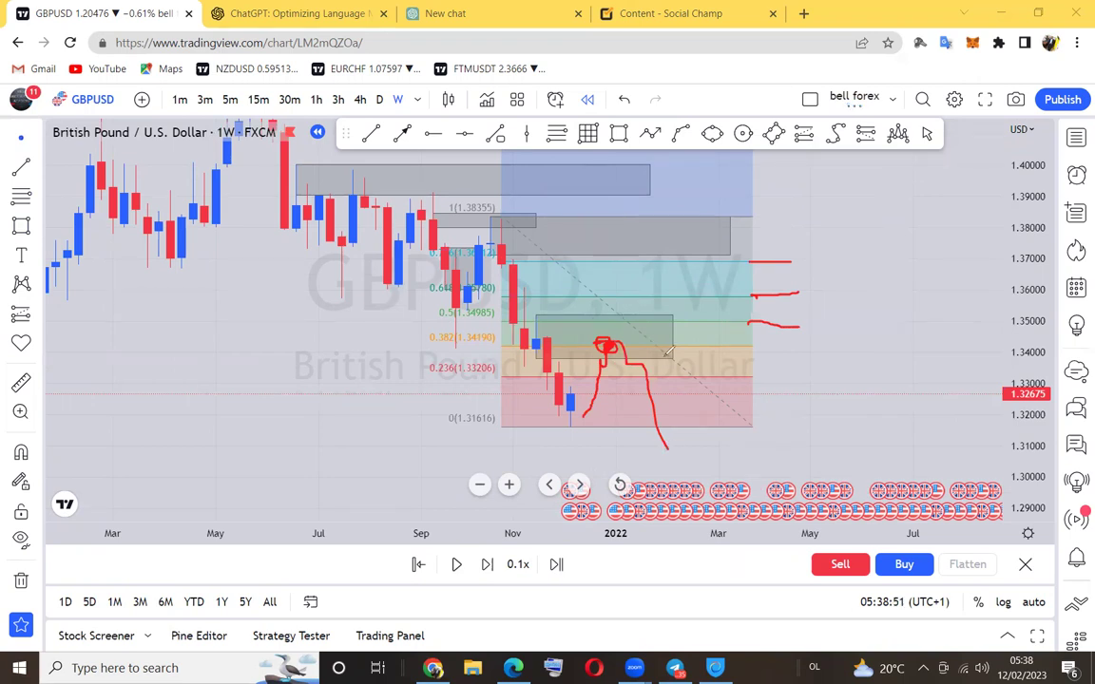
pyautogui.moveTo(665, 356)
pyautogui.mouseDown()
pyautogui.moveTo(673, 231)
pyautogui.moveTo(711, 291)
pyautogui.moveTo(729, 353)
pyautogui.mouseUp()
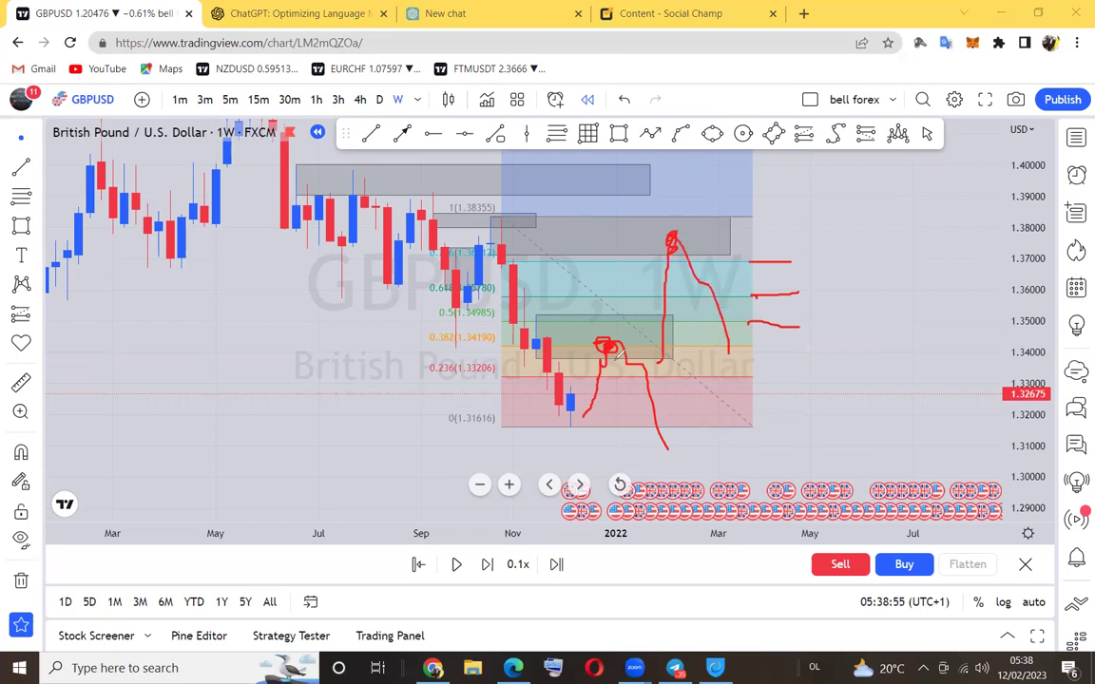